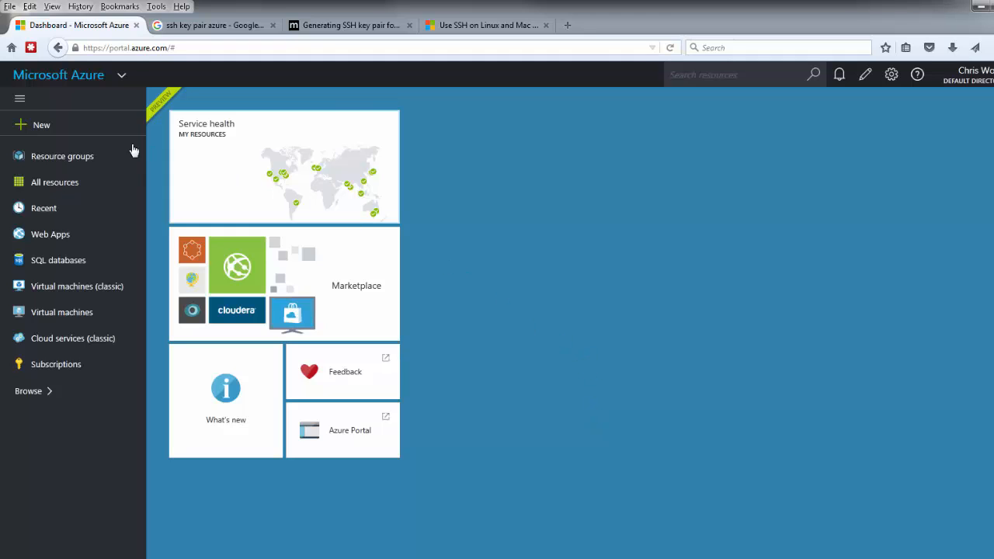
- Search the Compute Marketplace for 'altavault' and open the AltaVault AVA-c4, version 4.1 listing
left_click(19, 99)
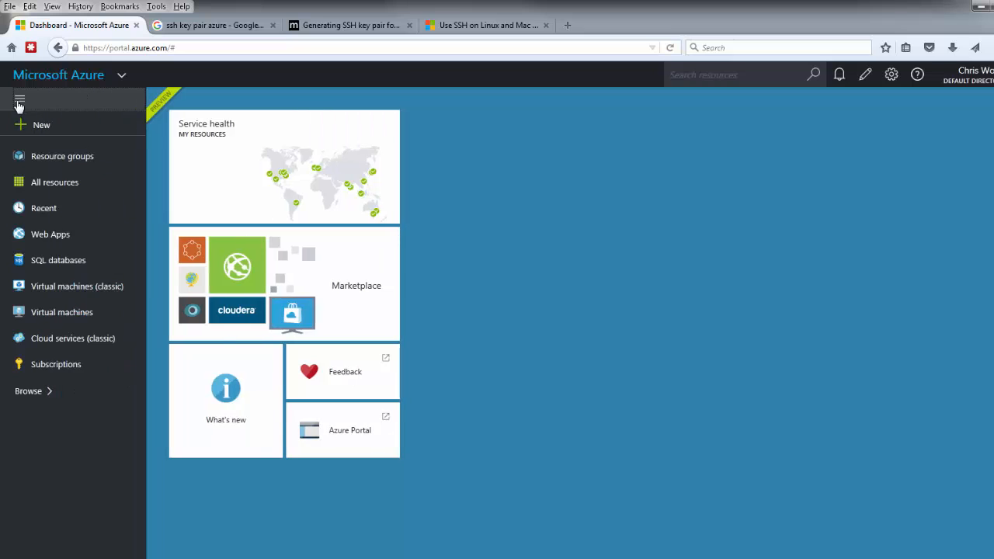
left_click(23, 124)
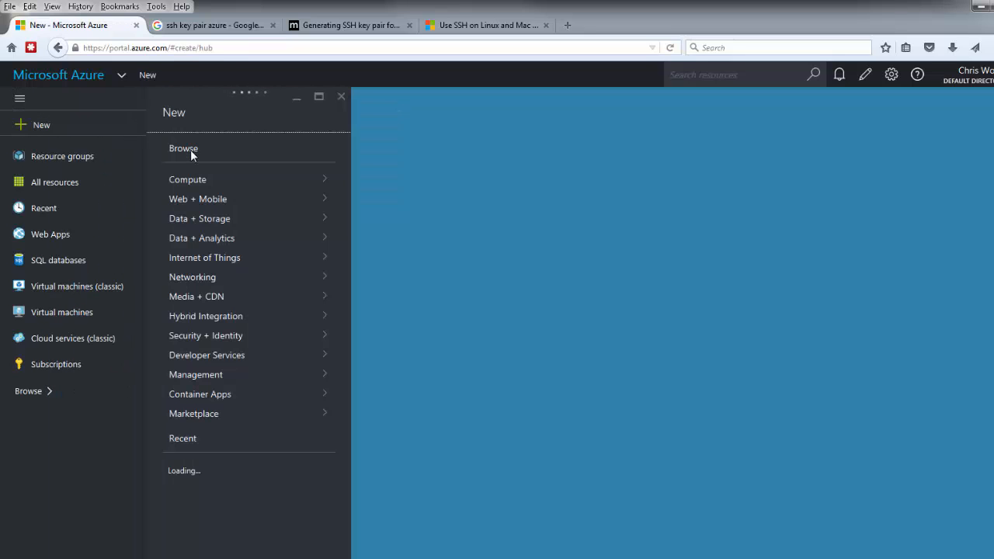
left_click(204, 184)
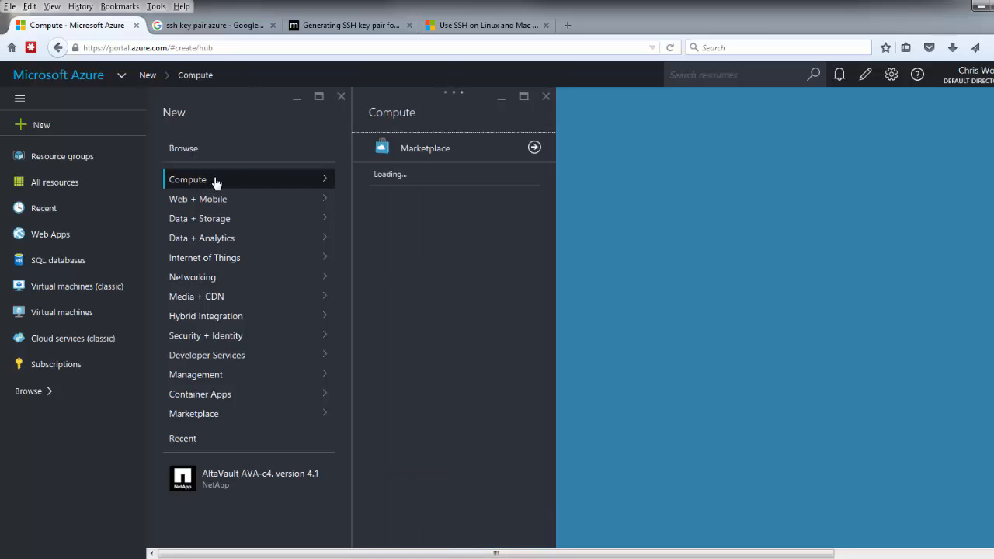
left_click(449, 151)
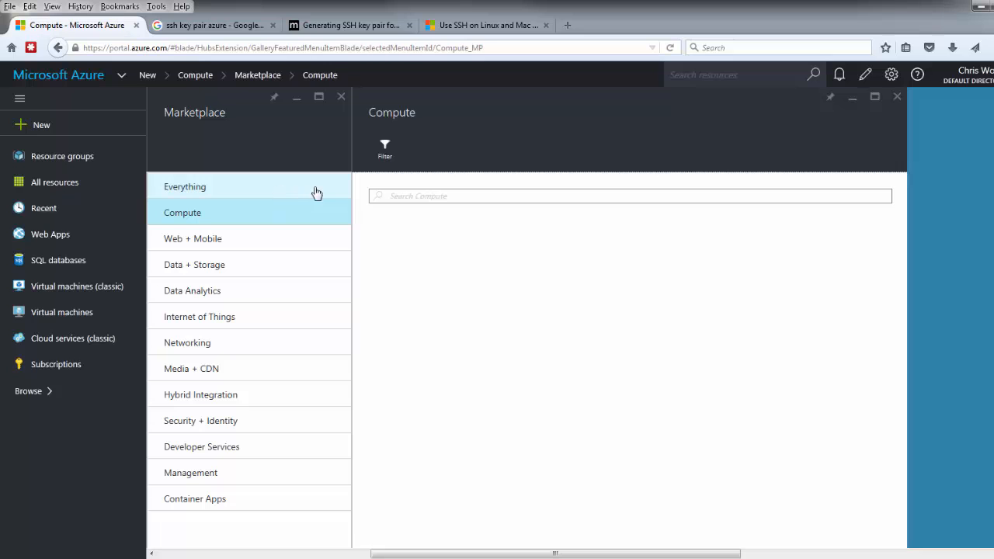
left_click(424, 198)
type("altavaul")
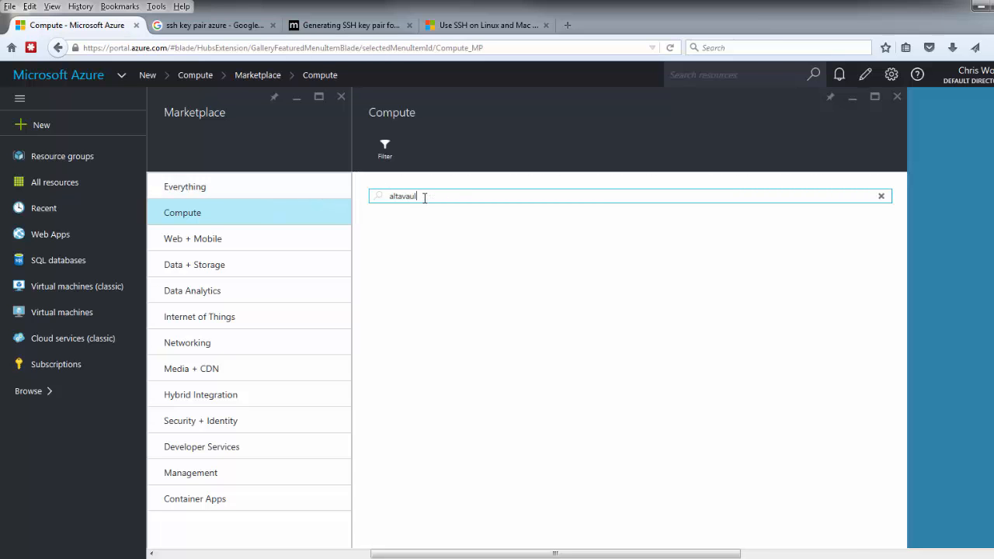
type("t")
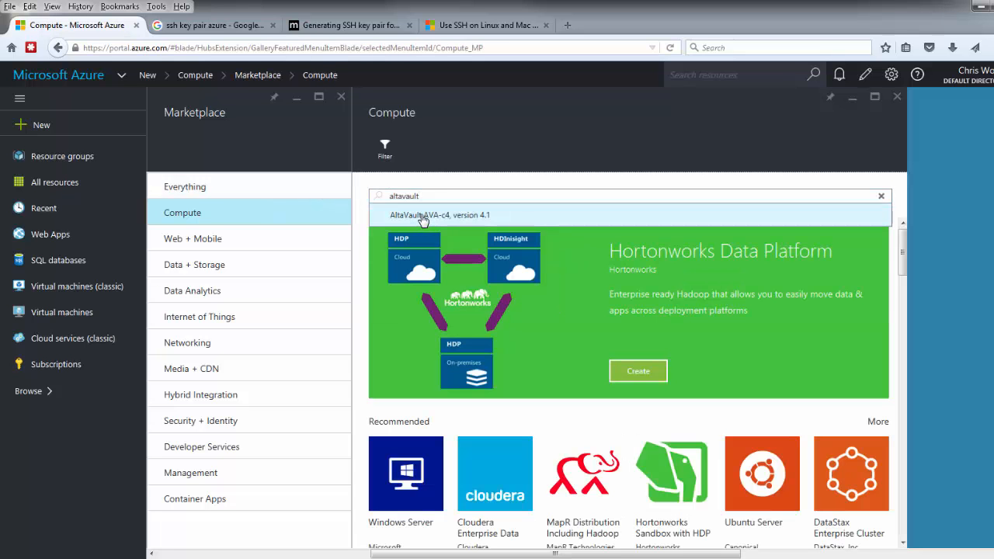
left_click(423, 215)
left_click(448, 273)
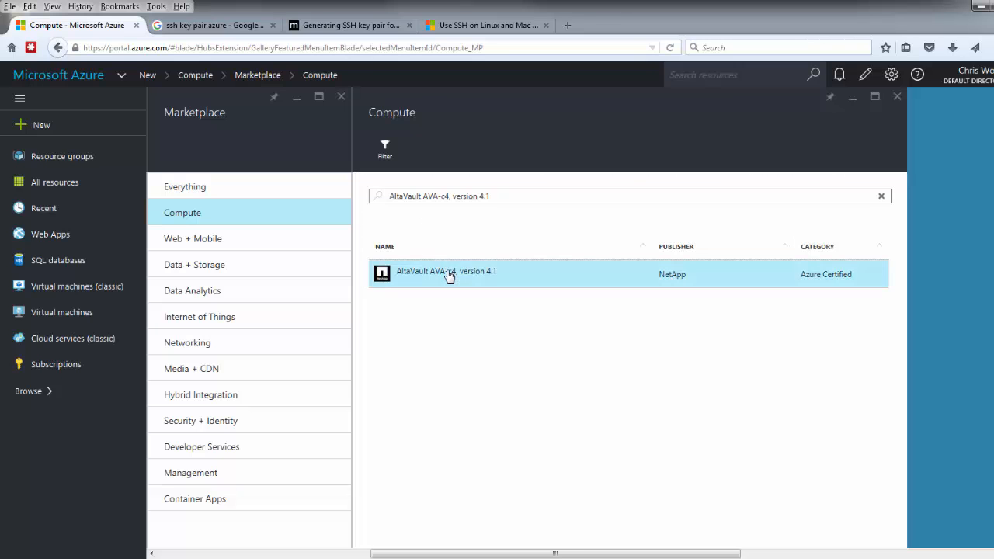
scroll(823, 349, "down", 5)
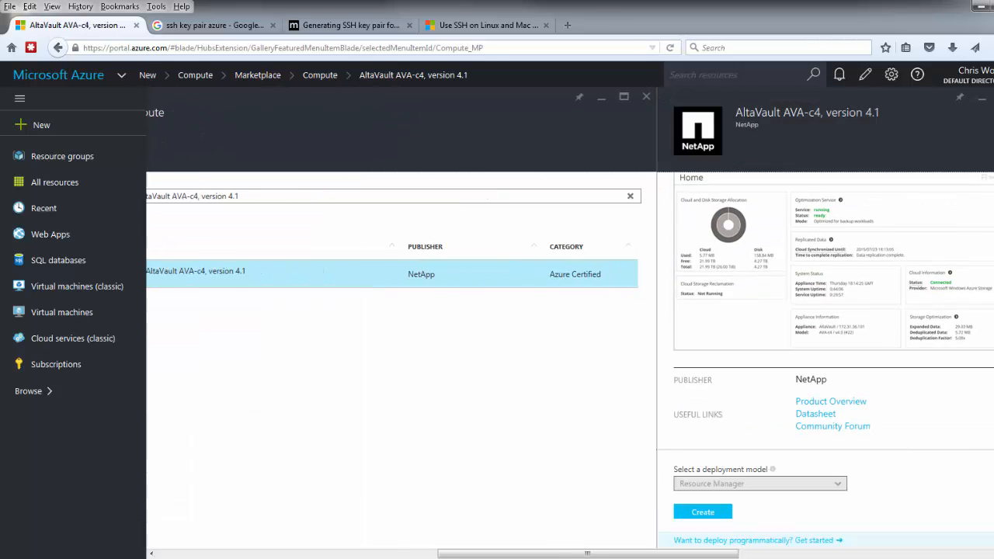
- Start a VM from the AltaVault image named azureAVA, using SSH public key sign-in with the pasted key
left_click(684, 514)
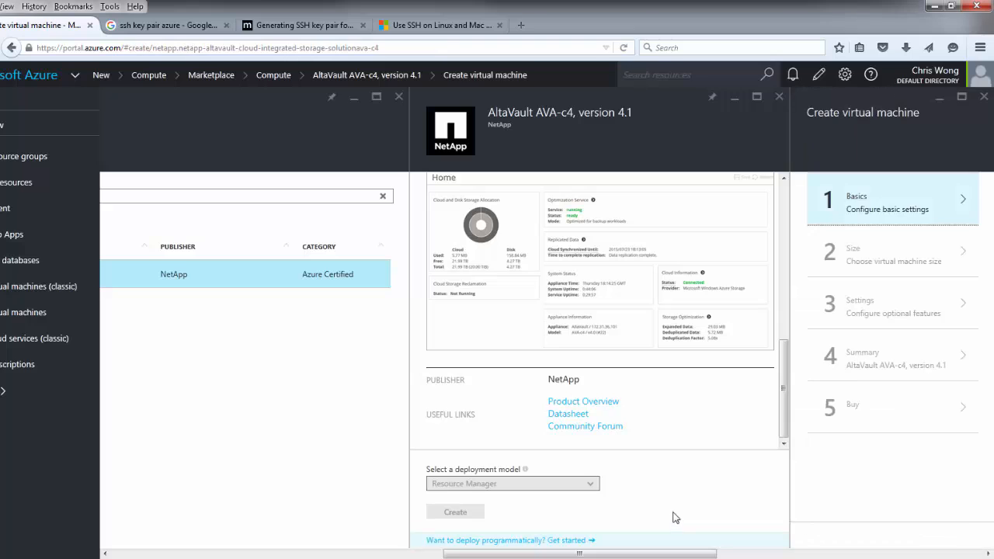
left_click(867, 209)
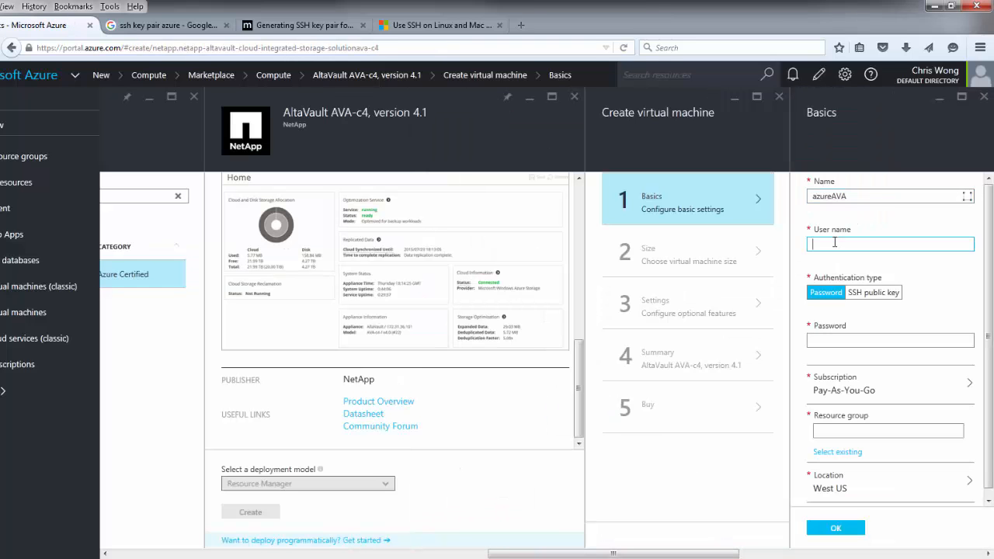
type("user123")
left_click(873, 293)
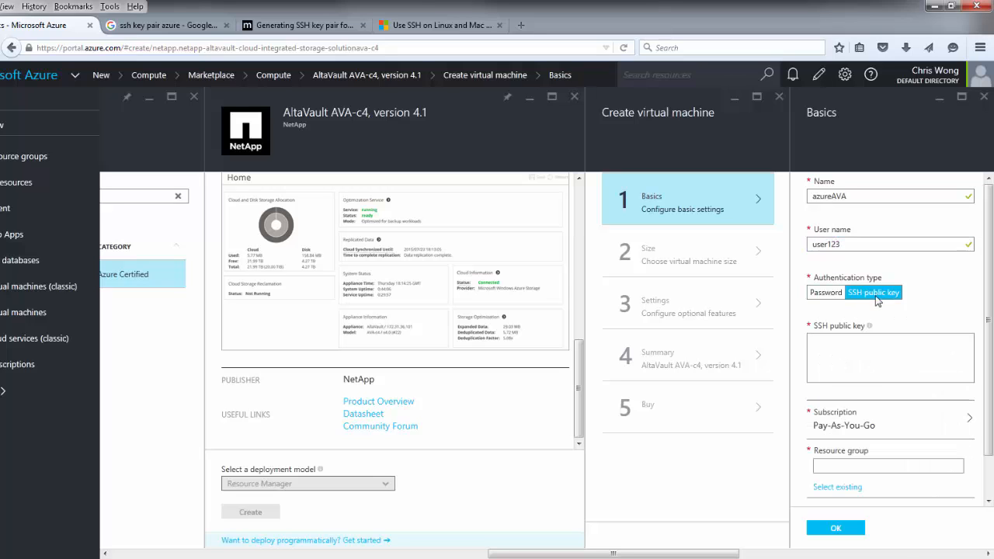
left_click(870, 339)
key("ctrl+v")
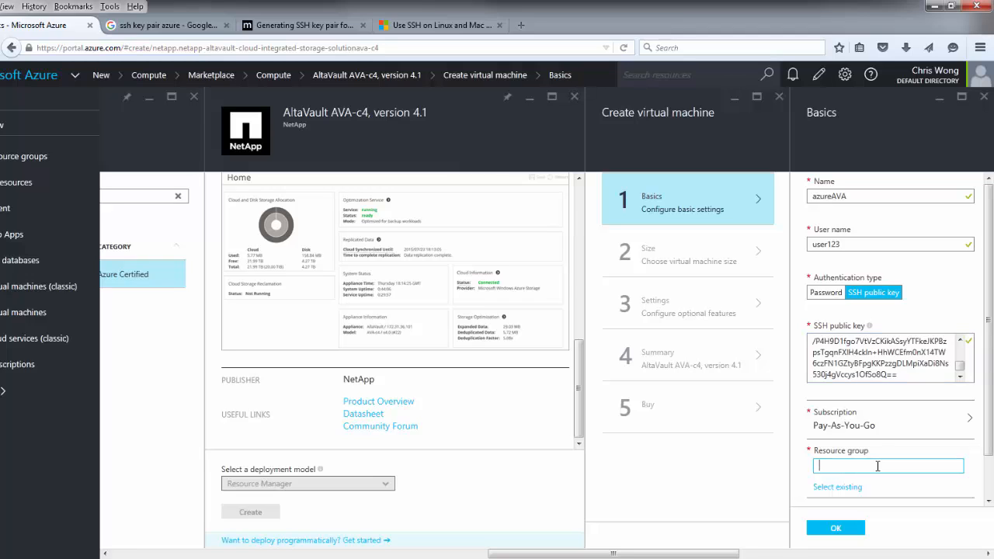
- Place the VM in resource group mygroup in West US and confirm the basics
type("mygroup")
left_click(837, 526)
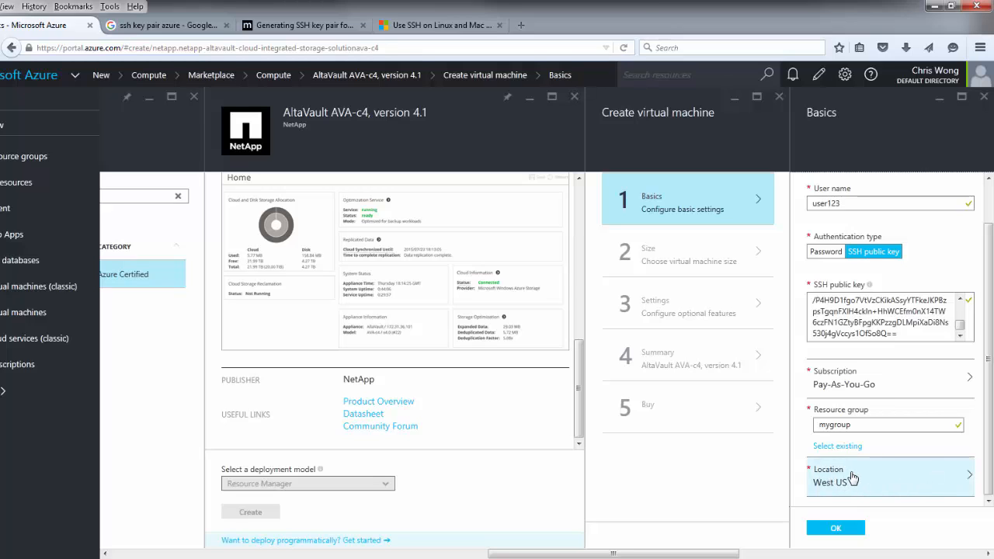
left_click(838, 529)
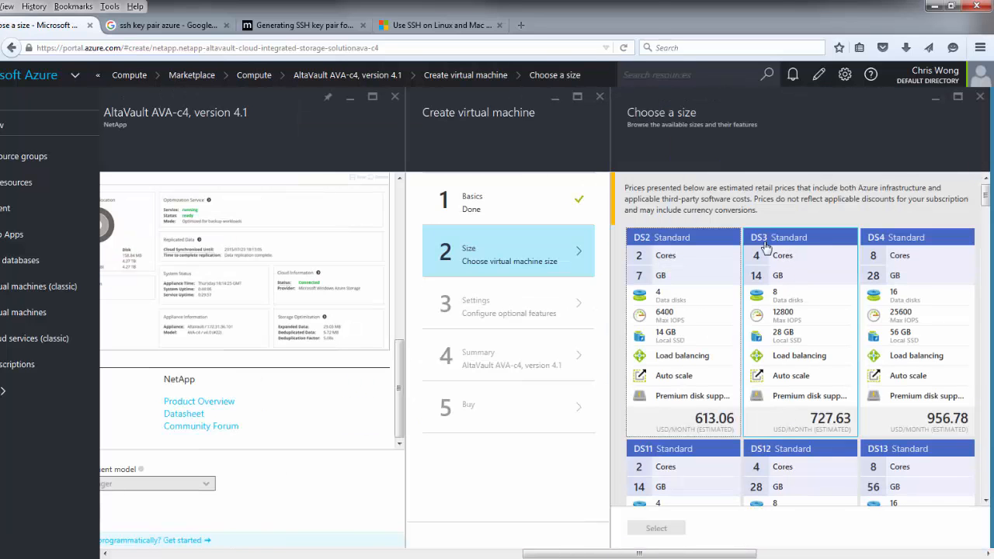
- Select DS3 Standard as the VM size
left_click(808, 252)
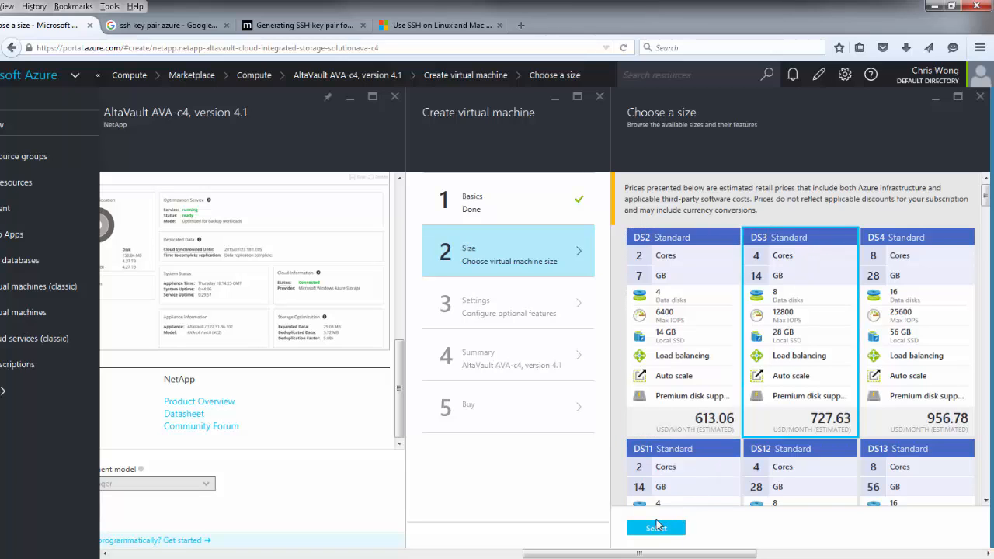
left_click(656, 527)
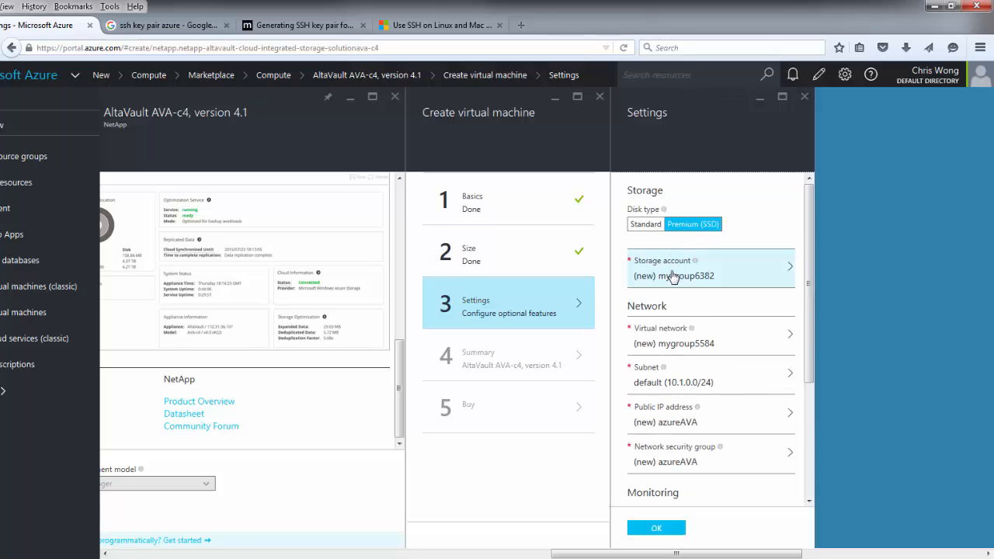
- Use storage account mygroup1437, virtual network MyGroup and its default subnet
left_click(746, 273)
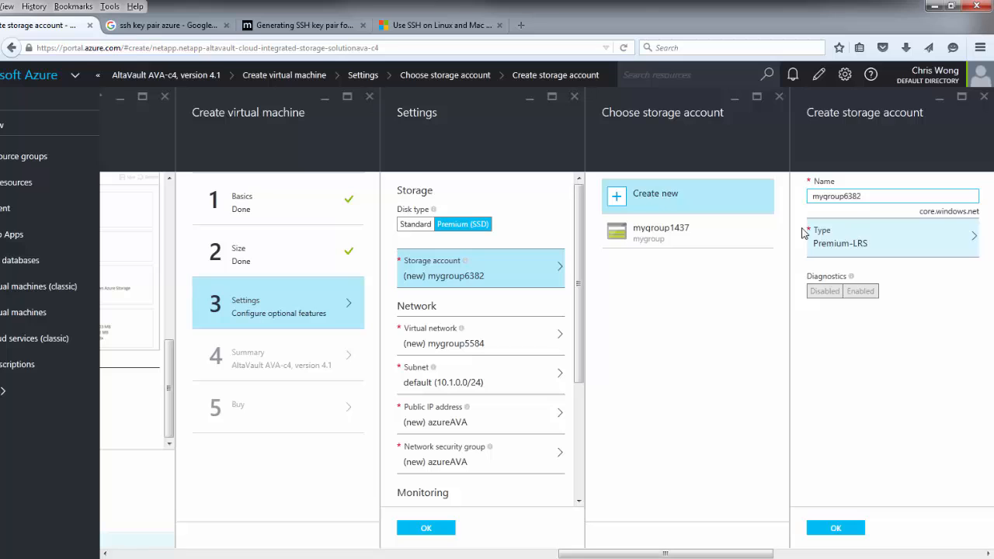
left_click(677, 244)
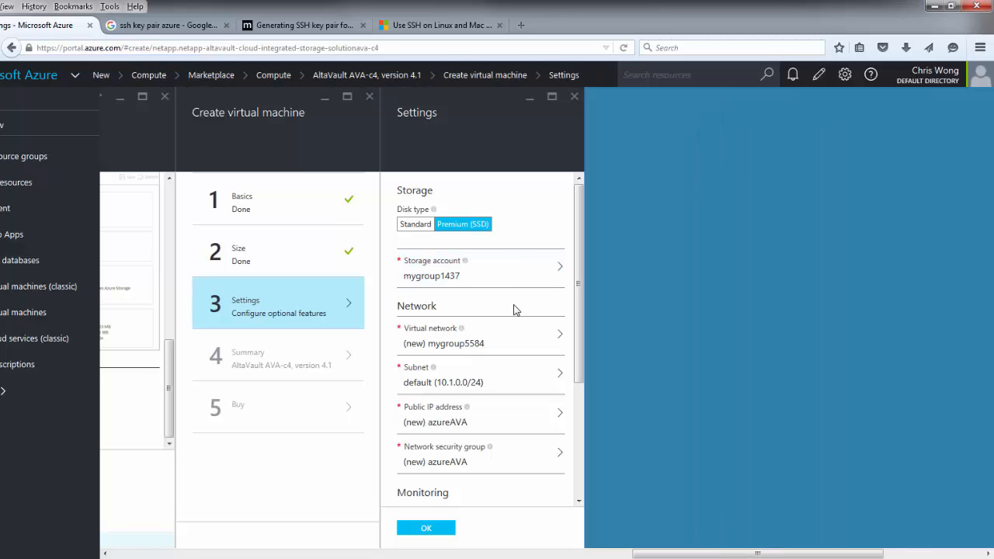
left_click(501, 342)
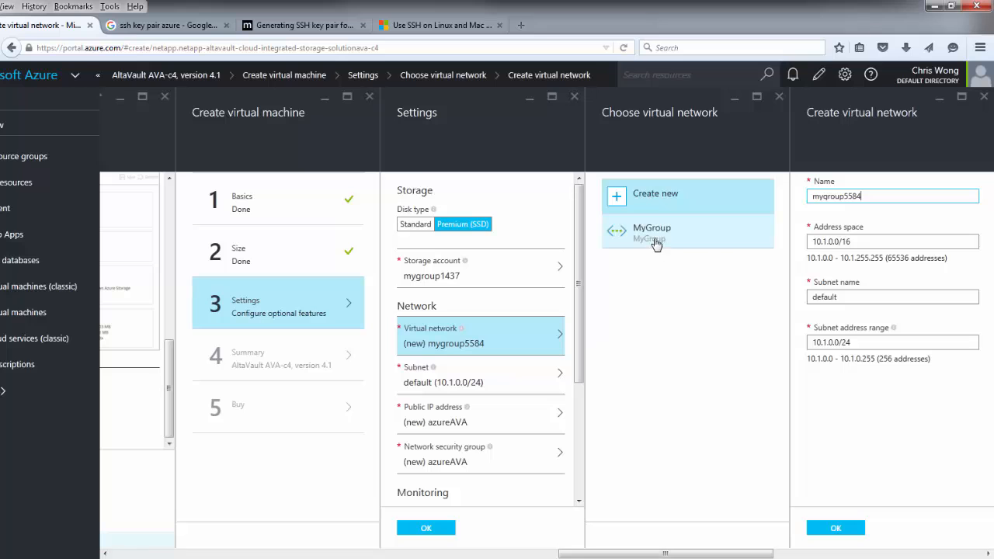
left_click(660, 231)
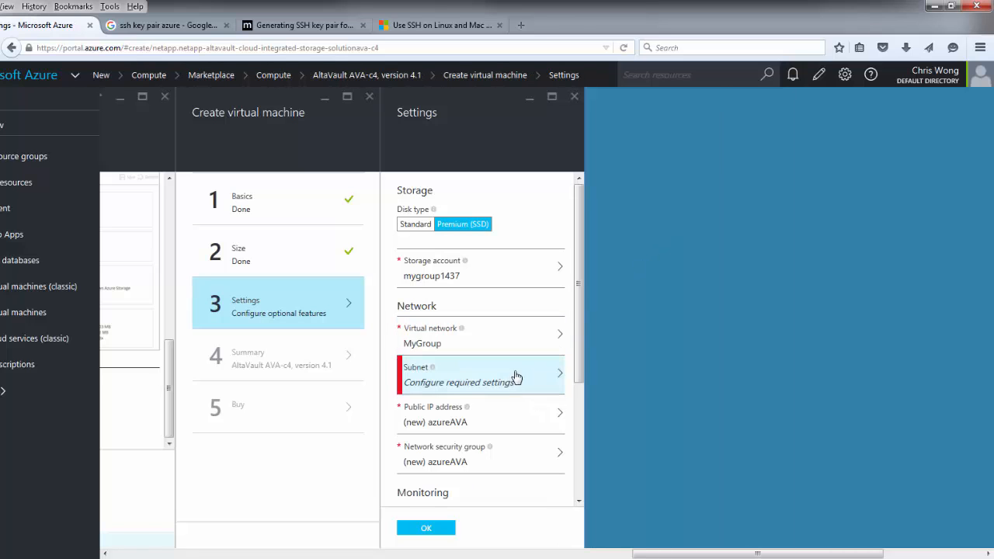
left_click(511, 384)
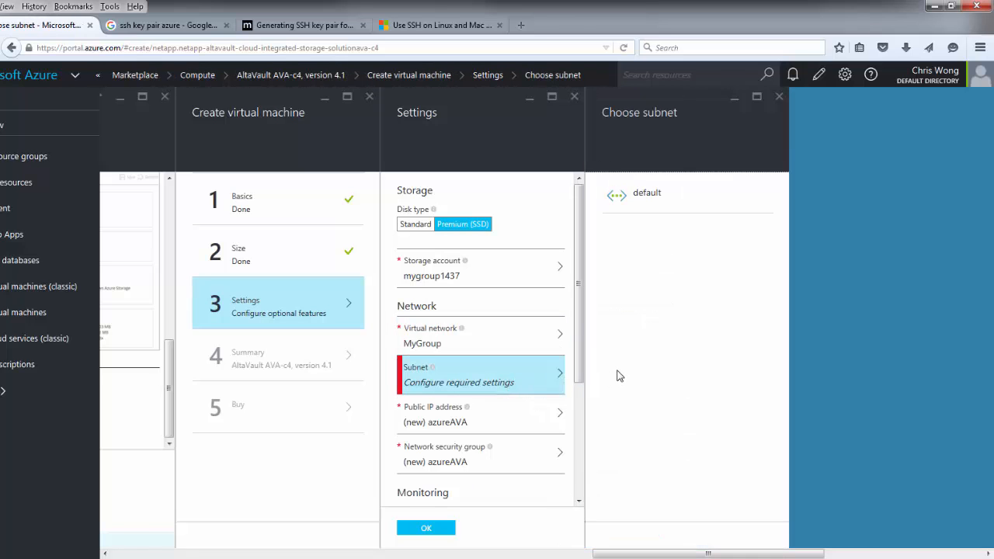
left_click(651, 195)
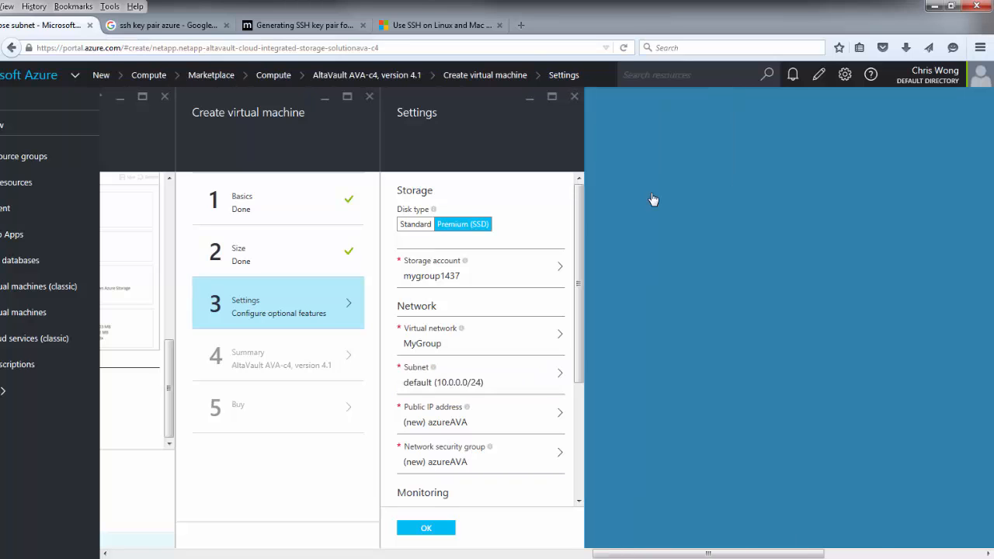
- Choose the AVAtest network security group, disable diagnostics, and confirm the settings
left_click(476, 461)
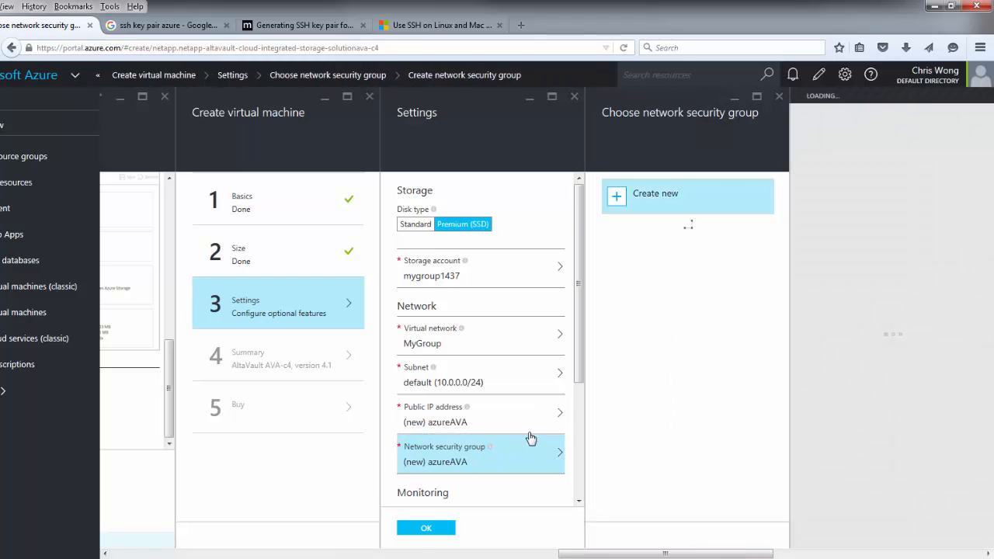
left_click(665, 276)
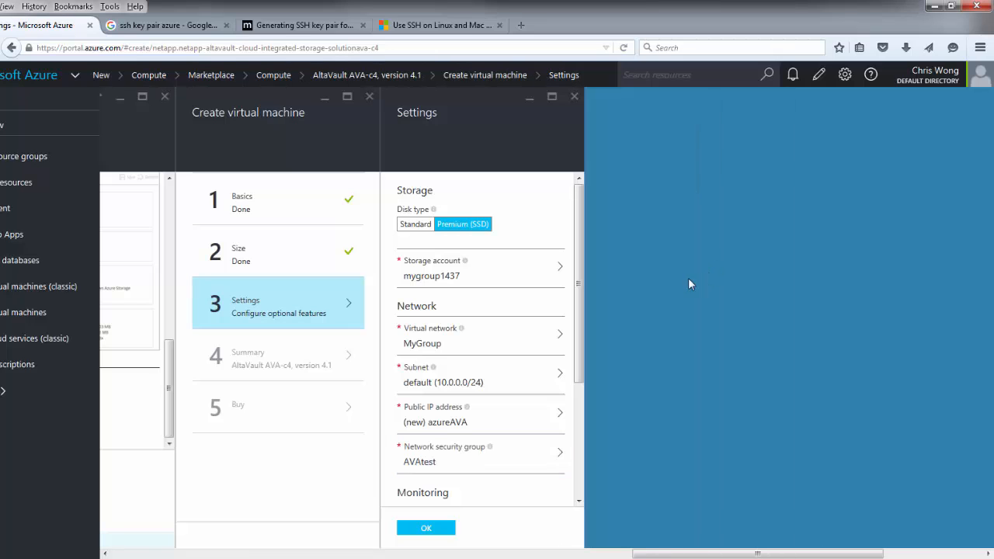
scroll(466, 365, "down", 4)
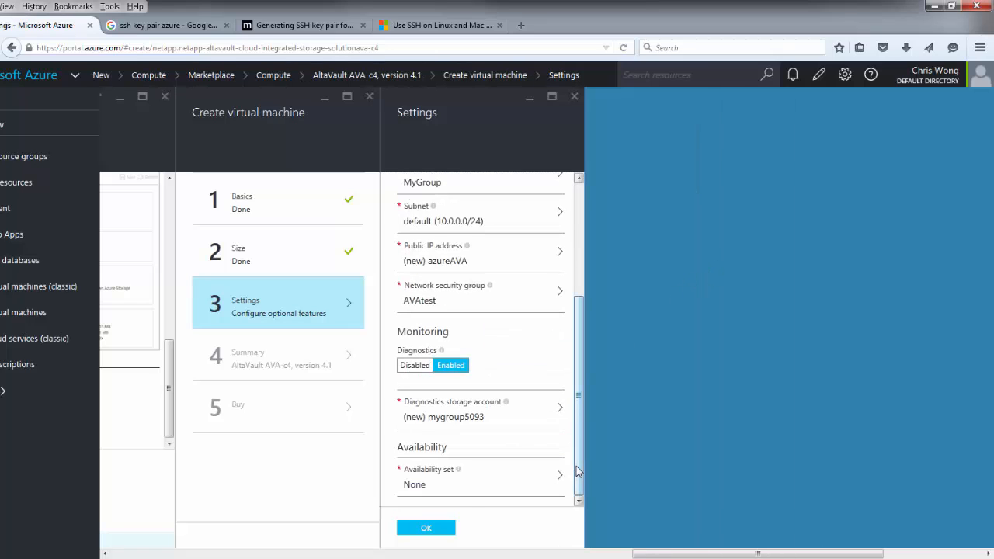
left_click(414, 365)
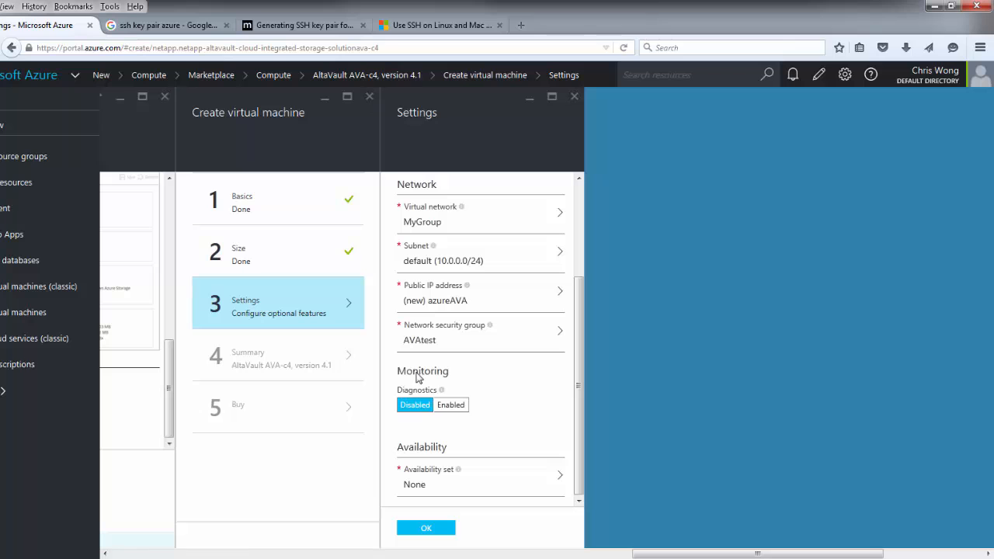
left_click(442, 529)
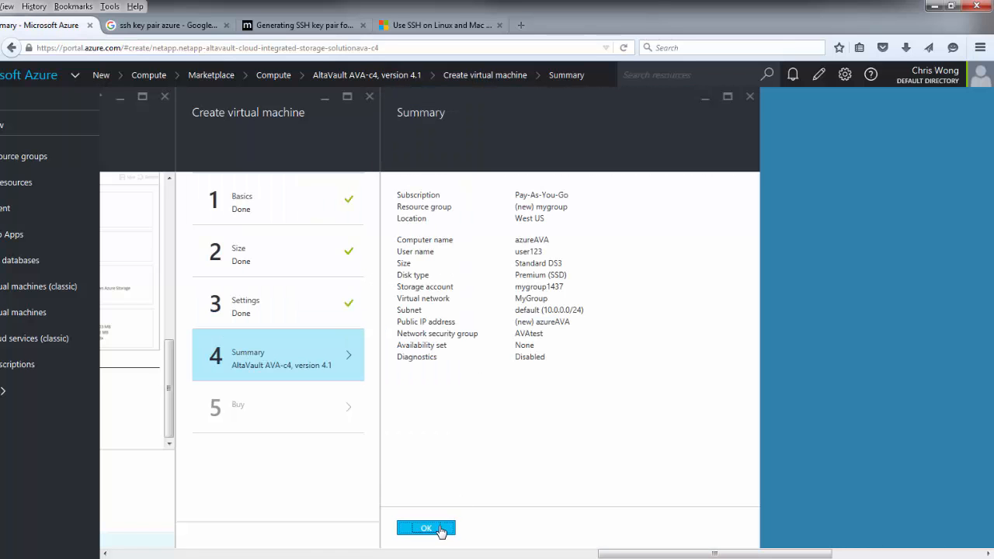
- Accept the summary and purchase the AltaVault AVA-c4 offer
left_click(435, 528)
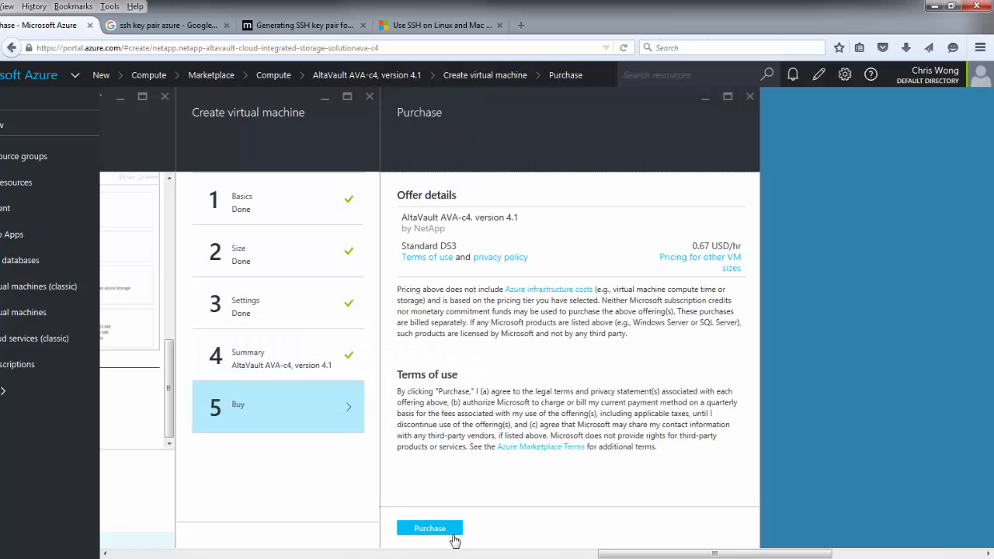
left_click(452, 532)
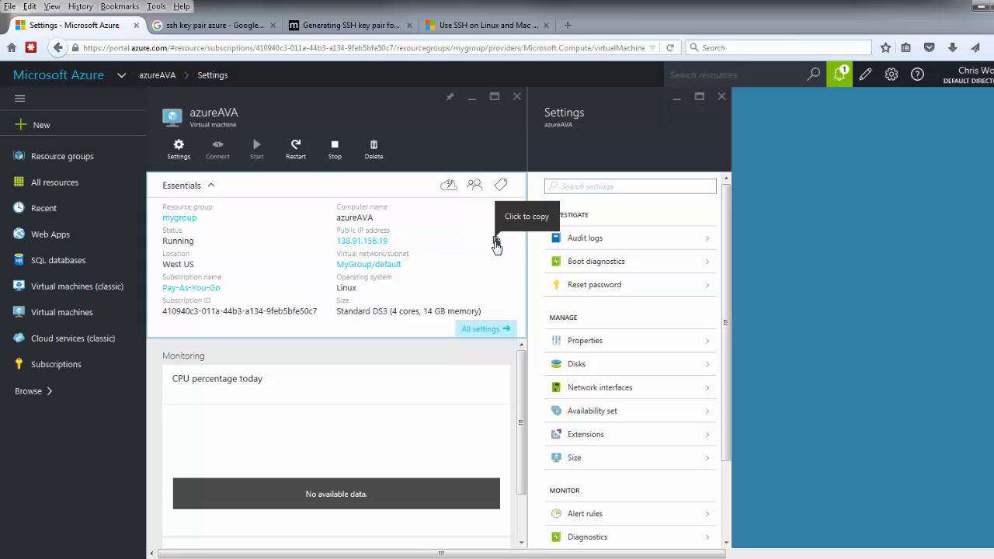
- Copy the VM's public IP address 138.91.156.19 from the Essentials panel
left_click(497, 243)
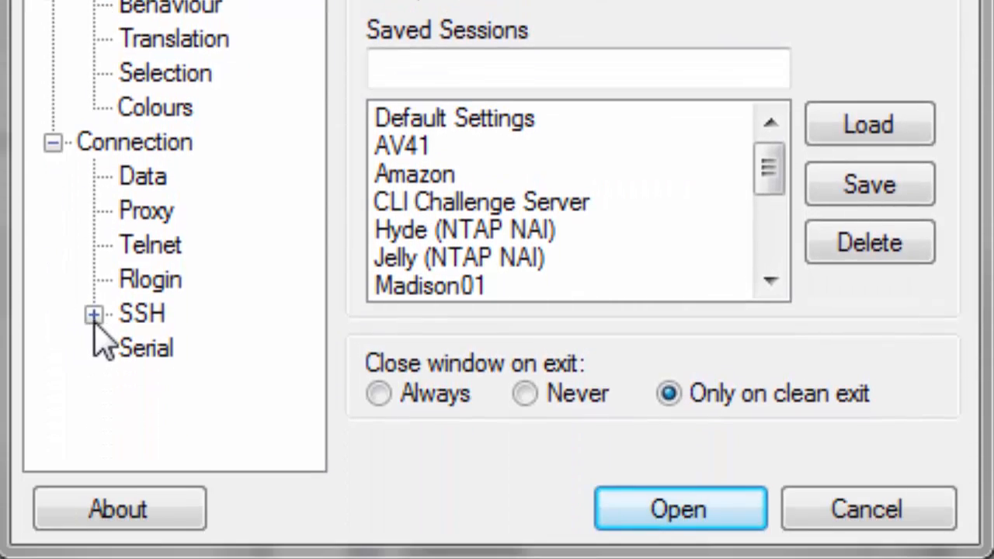
- Set PuTTY's SSH auth key to azureprivatekey.ppk and connect to 138.91.156.19
left_click(93, 315)
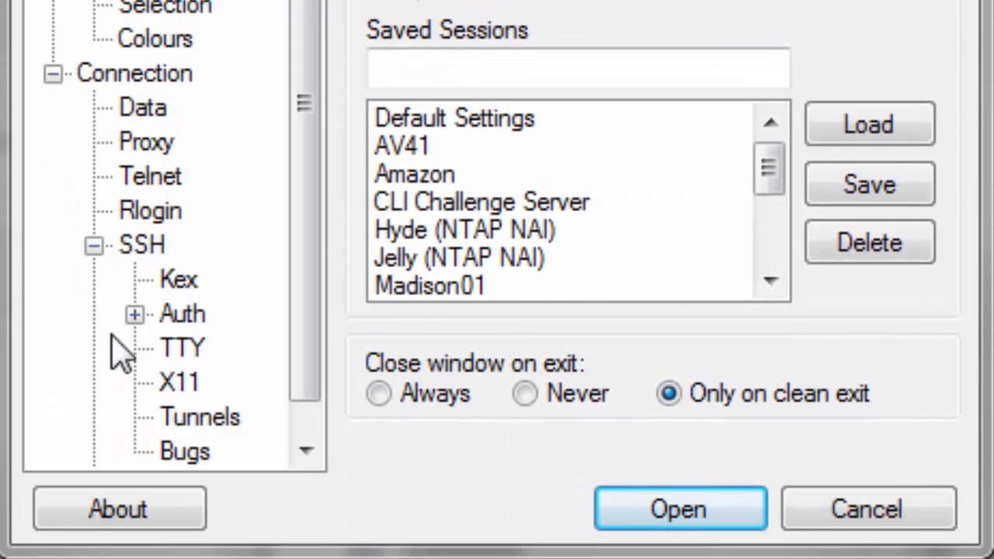
left_click(135, 314)
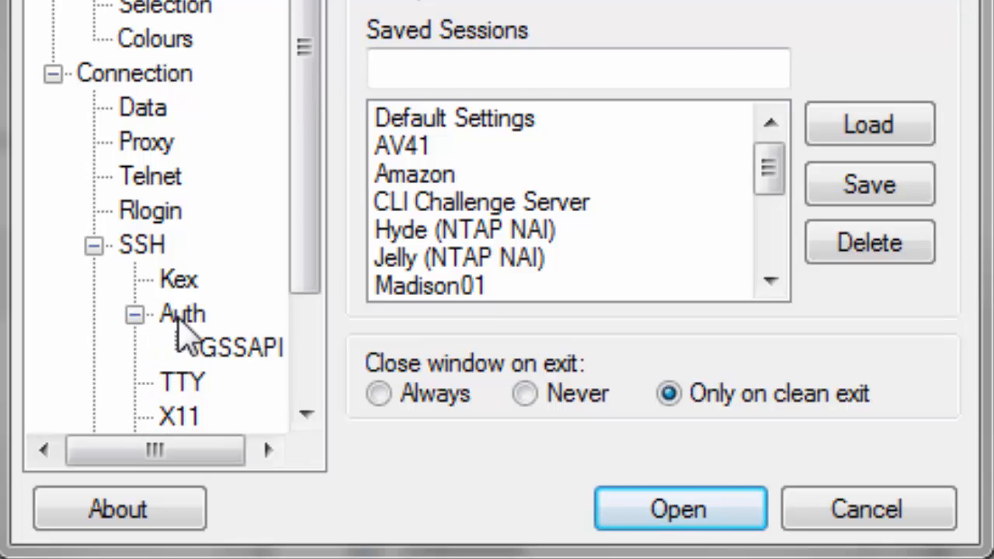
left_click(179, 317)
left_click(916, 225)
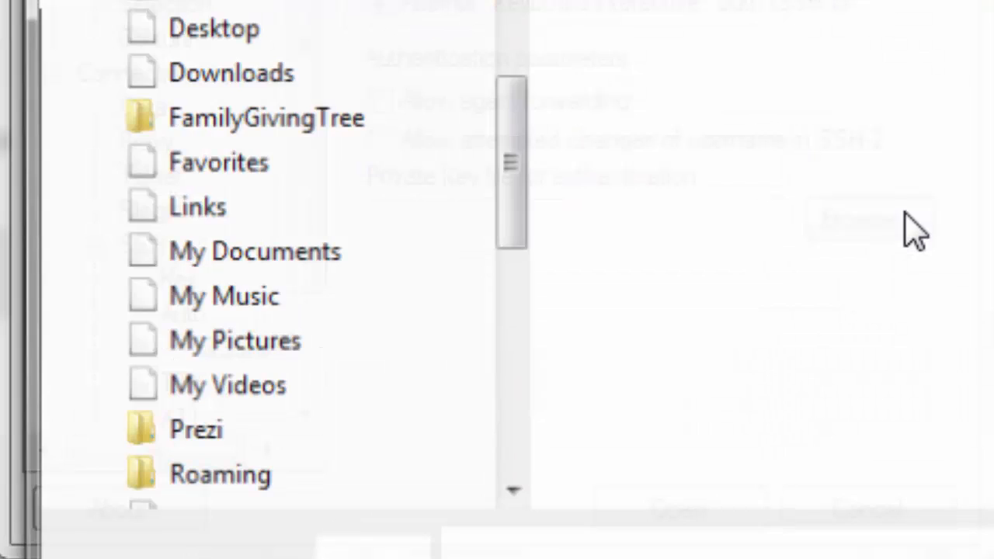
left_click(865, 205)
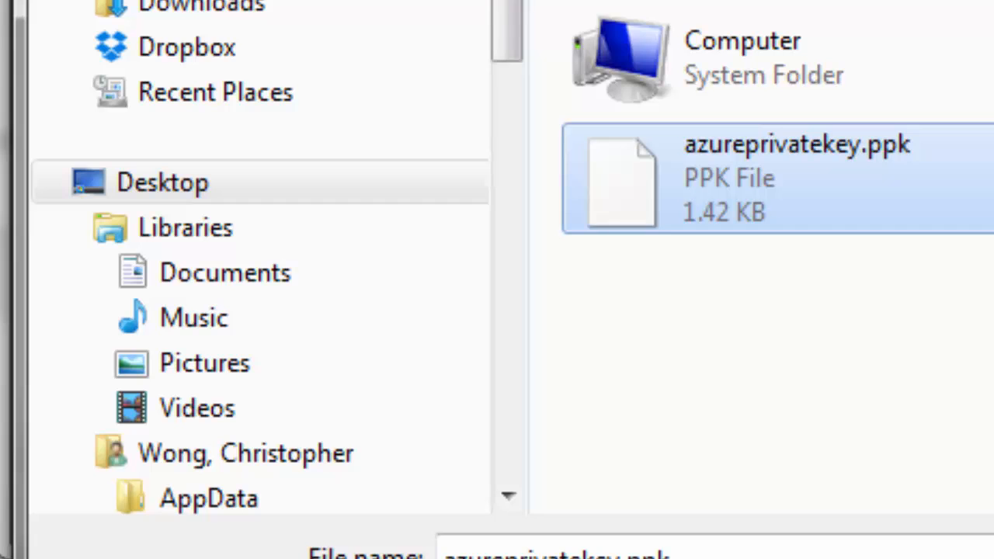
key("Return")
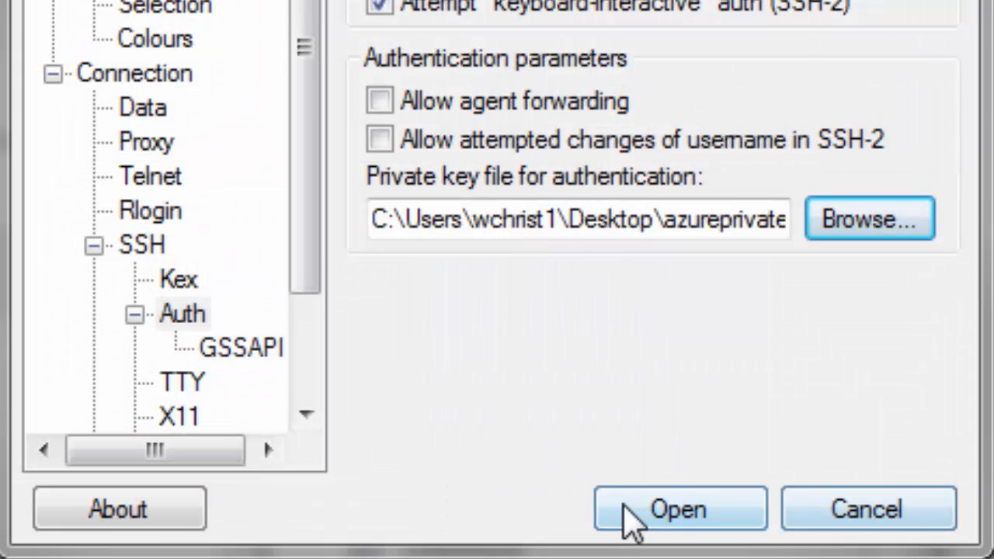
left_click(636, 516)
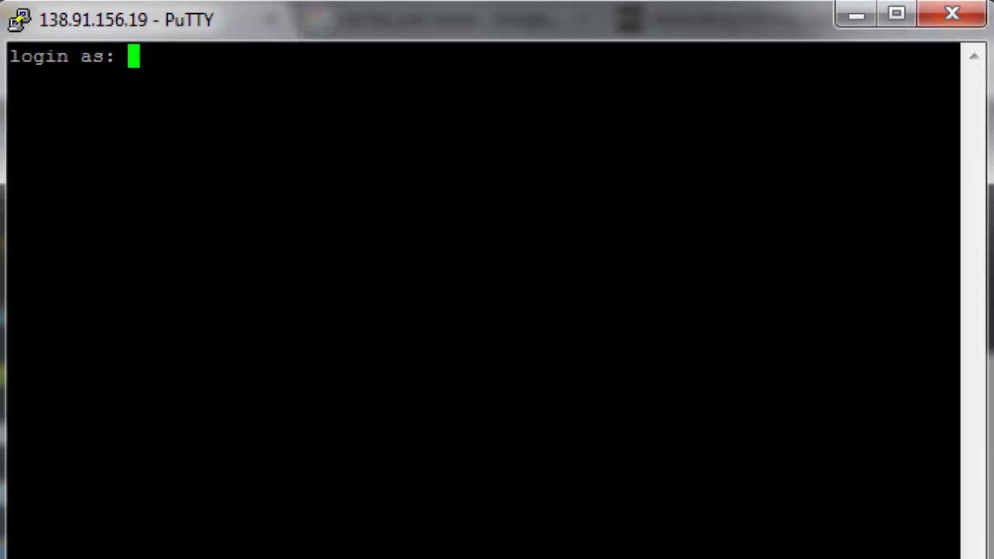
- Log in as admin, set and confirm the password, set hostname azureAVA with DHCP, and save
type("admin")
key("Return")
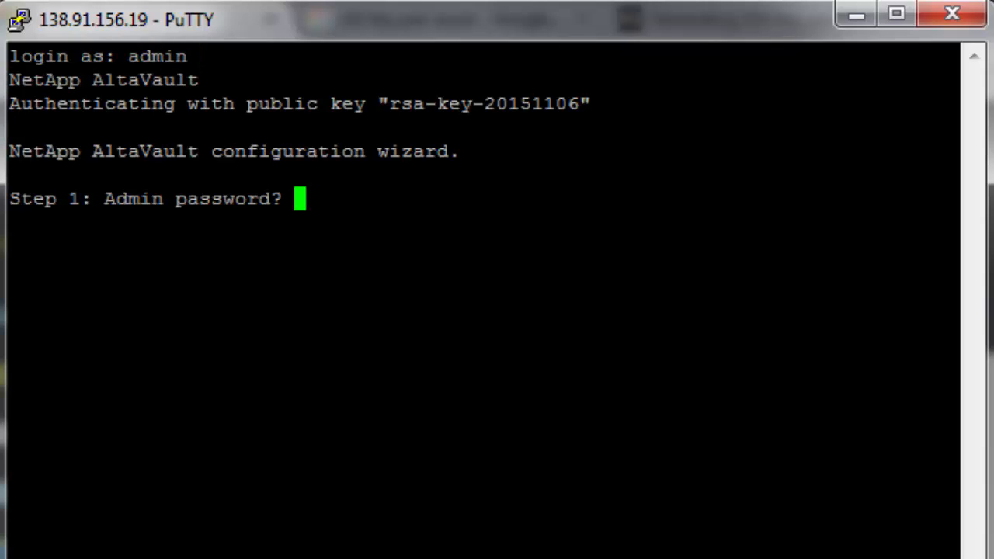
key("Return")
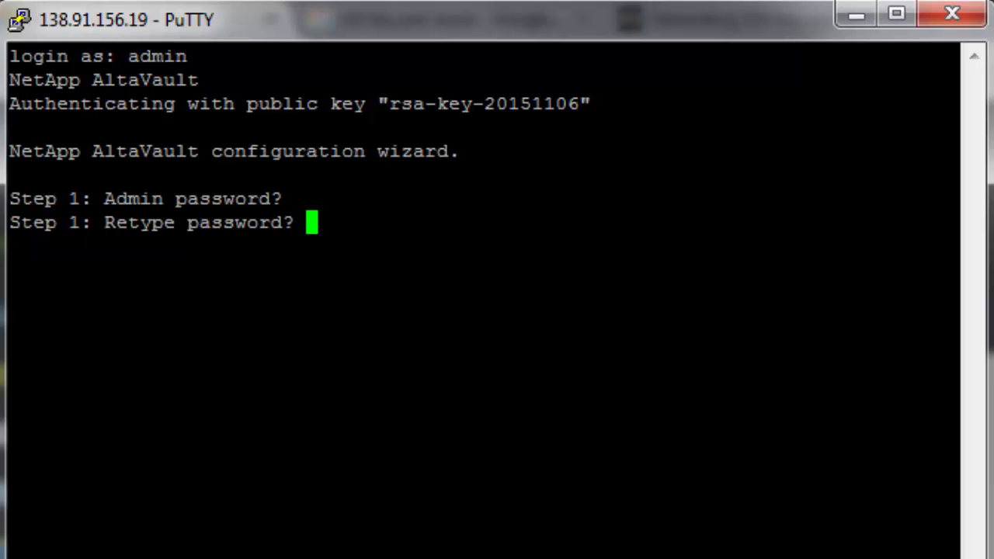
key("Return")
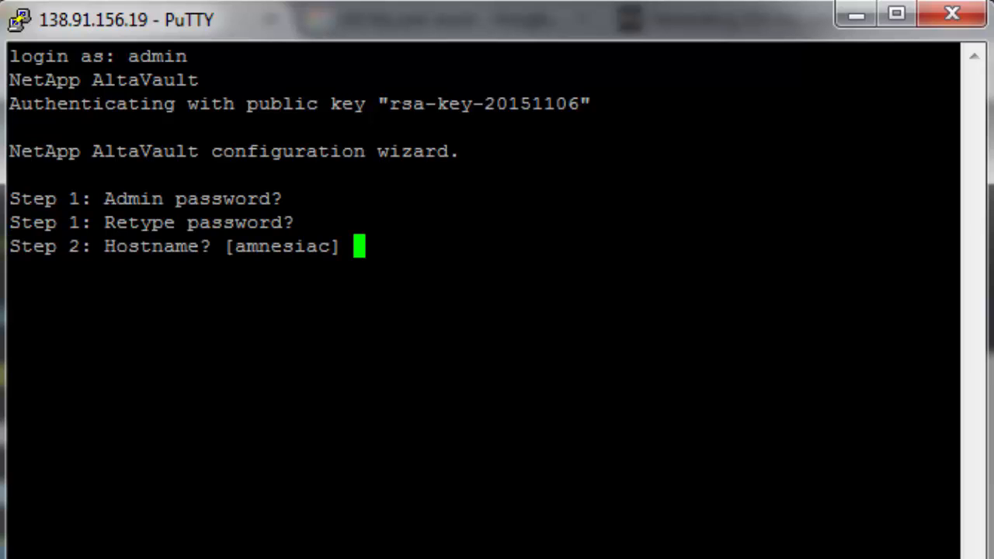
type("azureAVA")
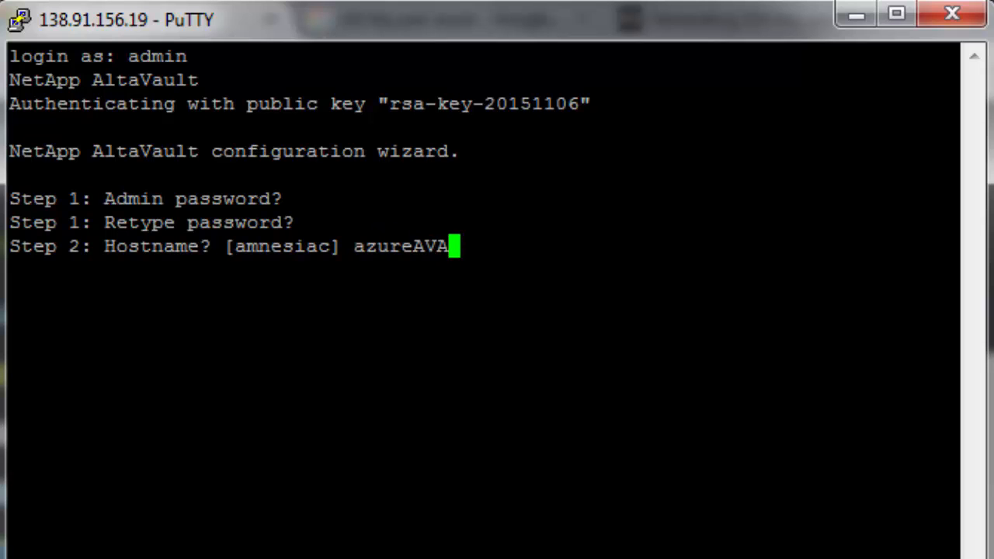
key("Return")
key("Return")
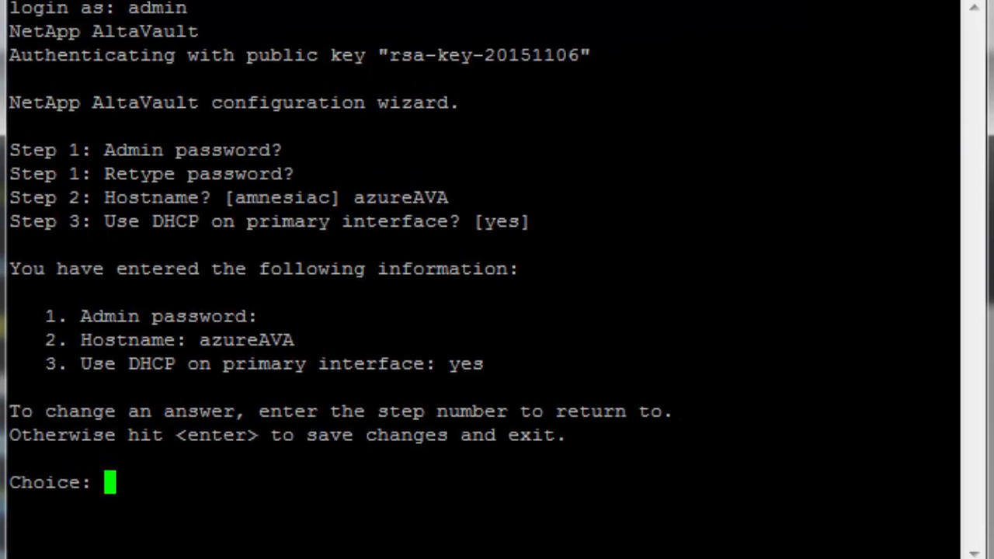
key("Return")
- Run en, conf t, no service enable, and azure setup data partition in the AltaVault CLI
type("en")
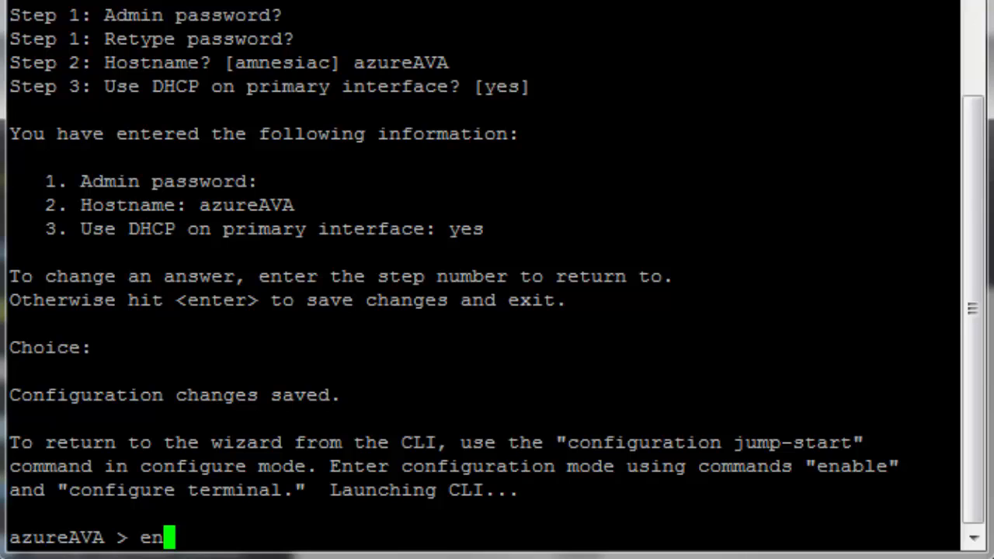
key("Return")
type("conf t")
key("Return")
type("n")
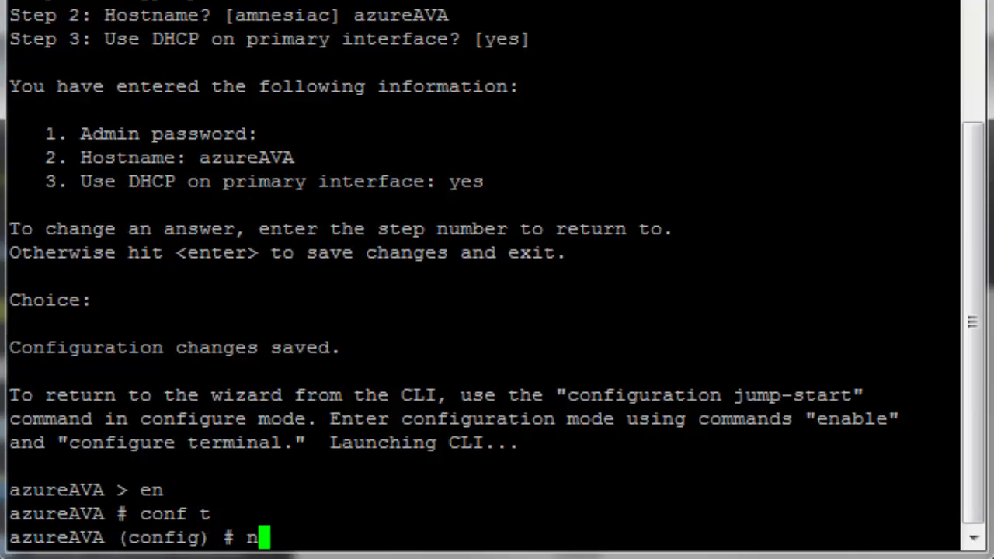
type("o service enable")
key("Return")
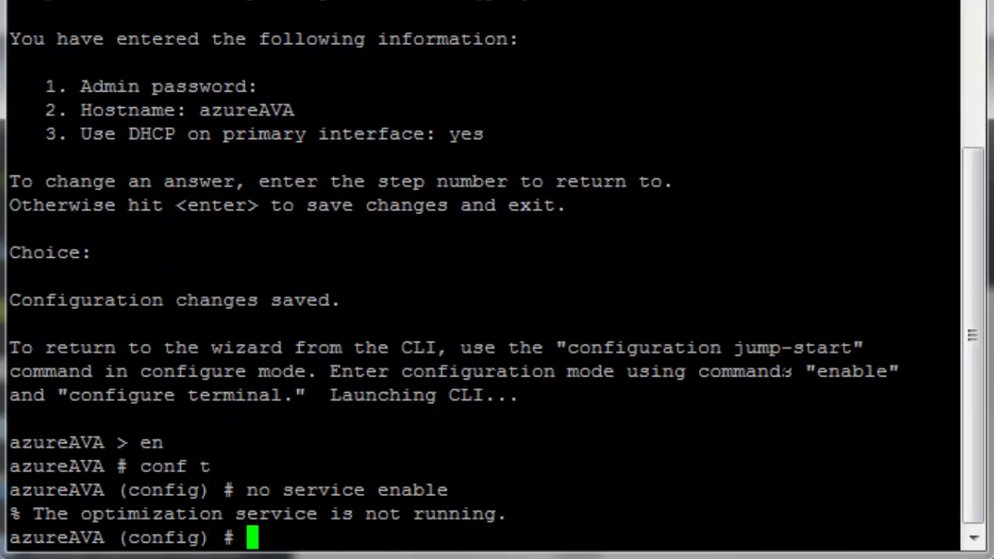
type("azure")
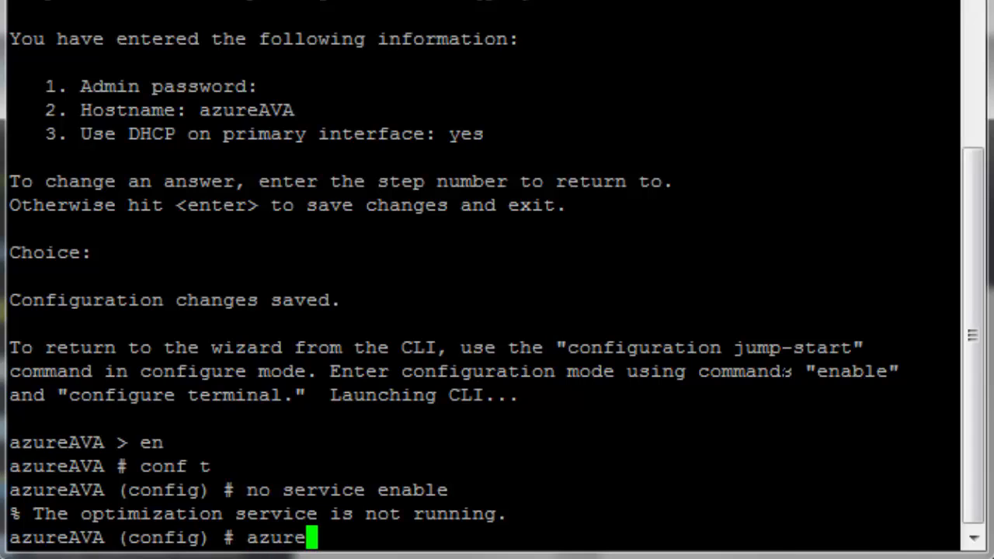
type(" setup data parti")
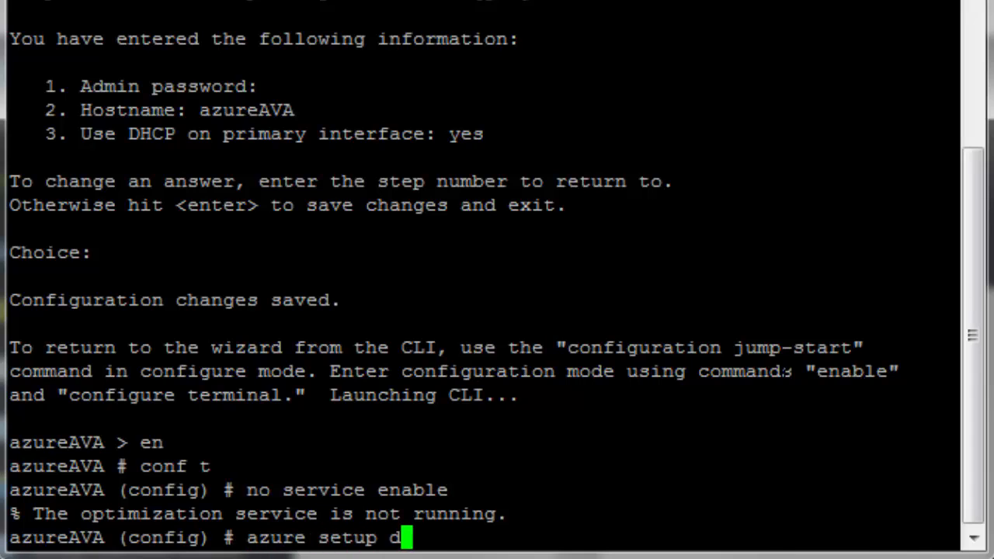
type("tion")
key("Return")
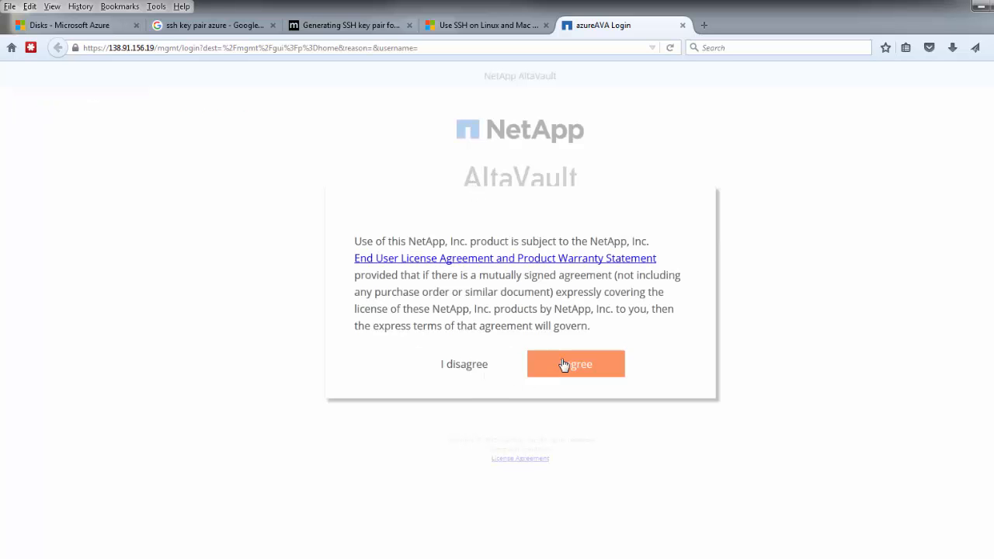
- Accept the license agreement and sign in to azureAVA as admin with the account password
left_click(566, 362)
left_click(552, 306)
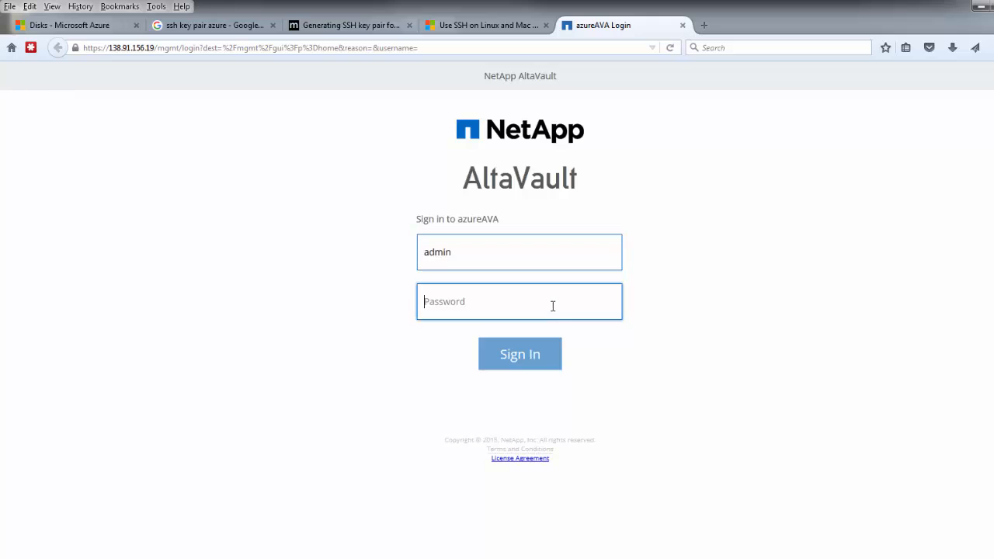
type("••••••••••")
key("Return")
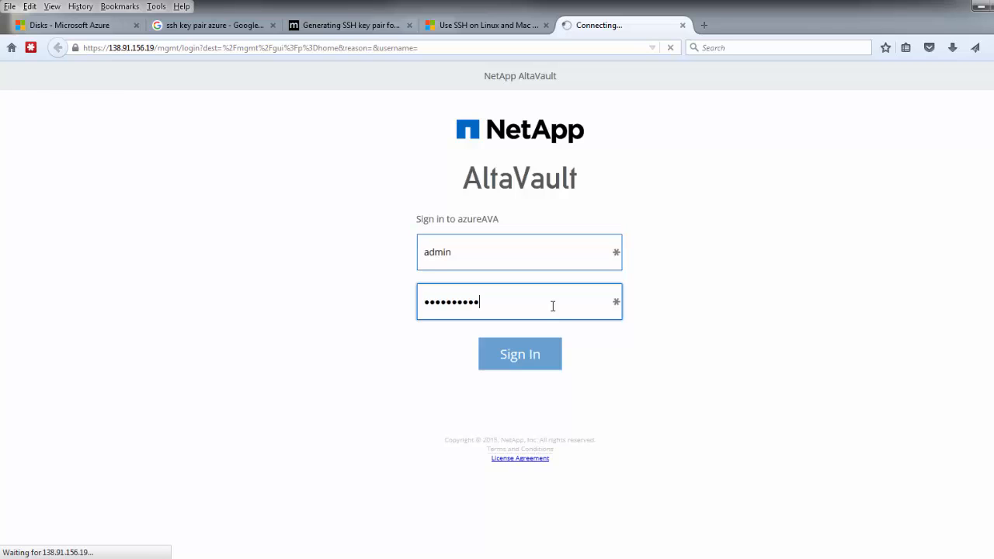